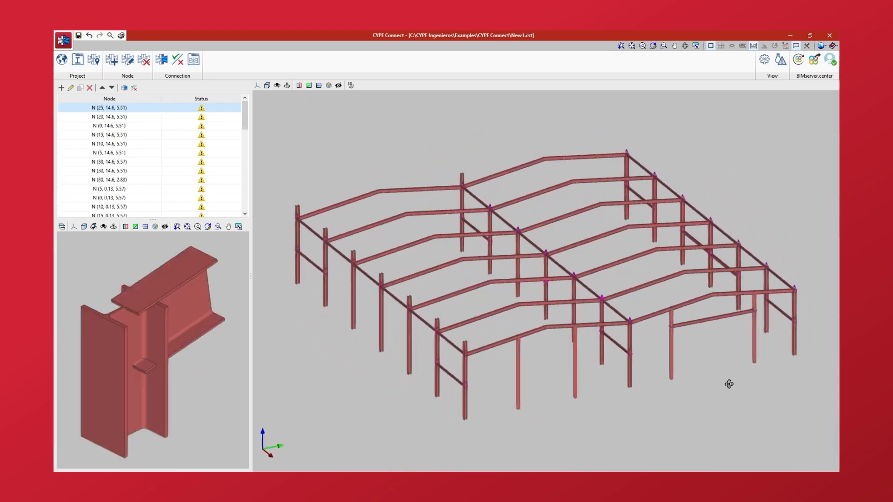
middle_click_drag(729, 383, 628, 379)
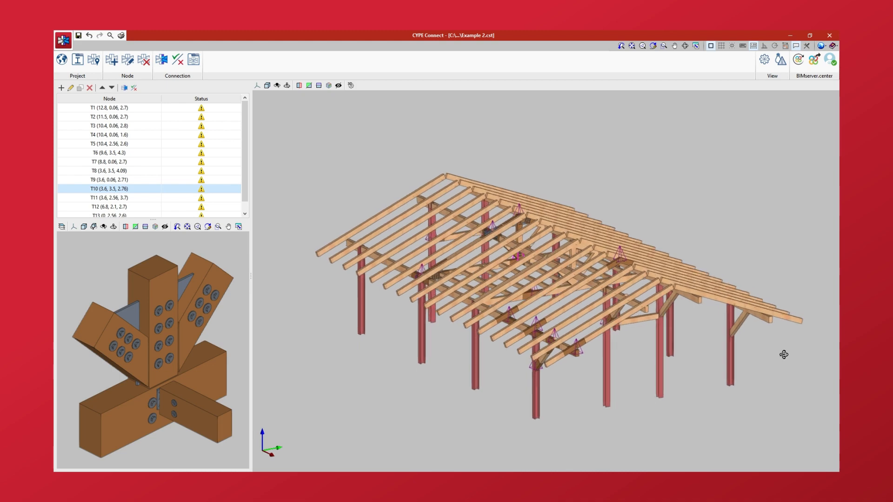
middle_click_drag(784, 355, 639, 330)
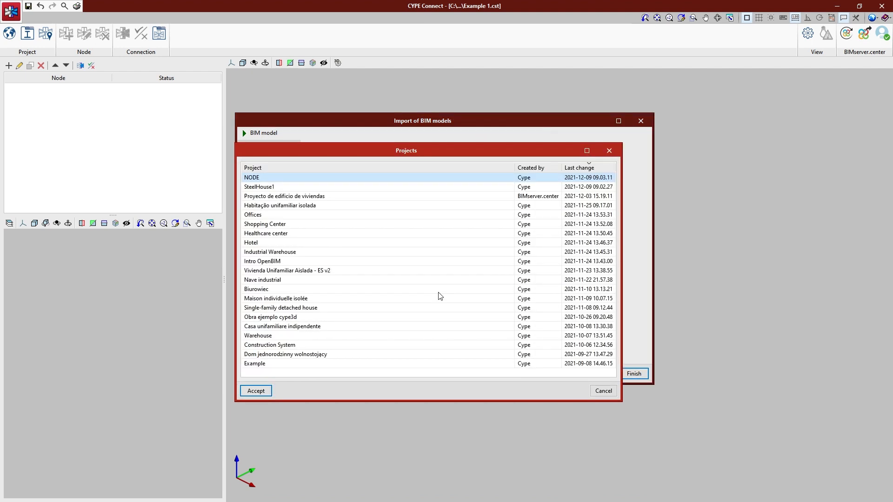
Step: Import the CYPECAD structure file of the Warehouse project from BIMserver.center, with nodes generated automatically
left_click(280, 336)
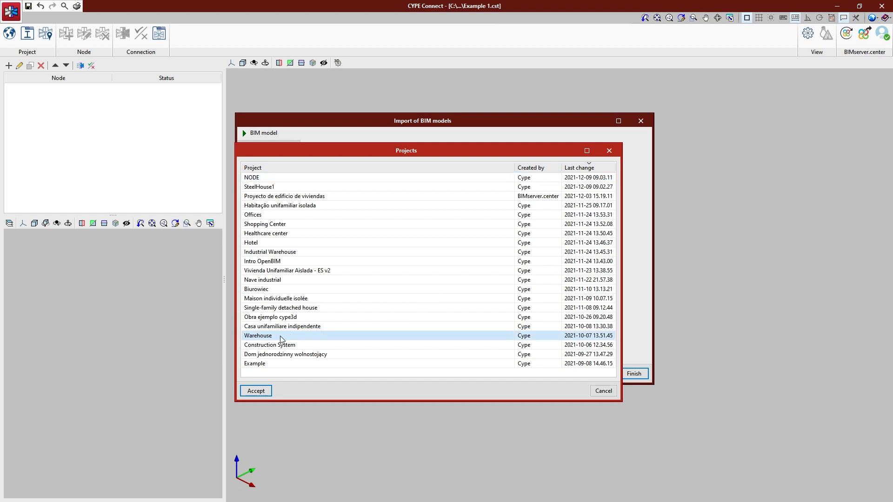
left_click(256, 391)
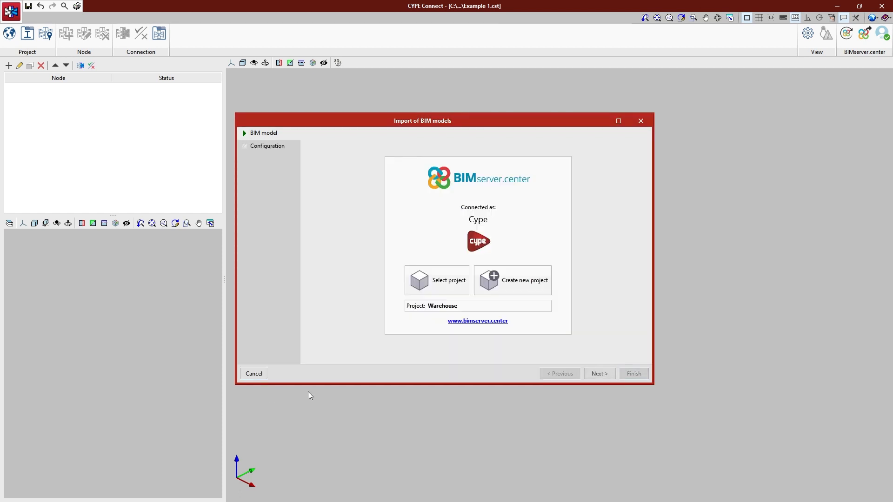
left_click(603, 375)
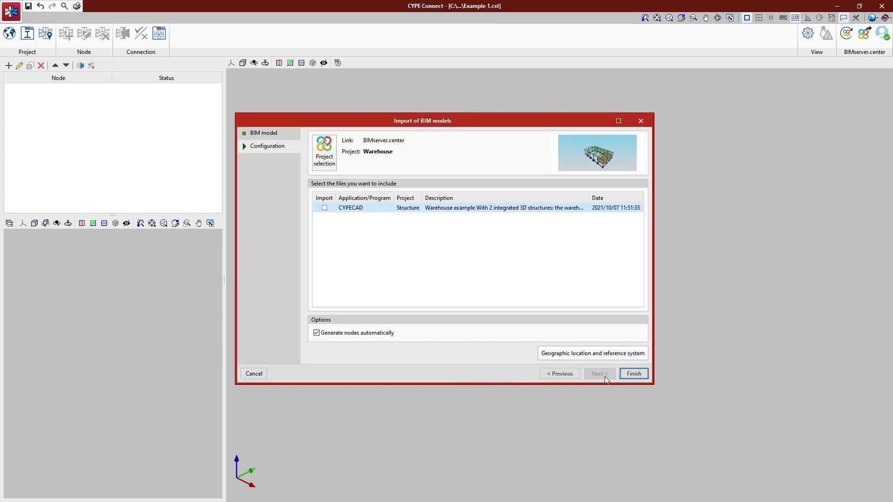
left_click(325, 208)
left_click(645, 375)
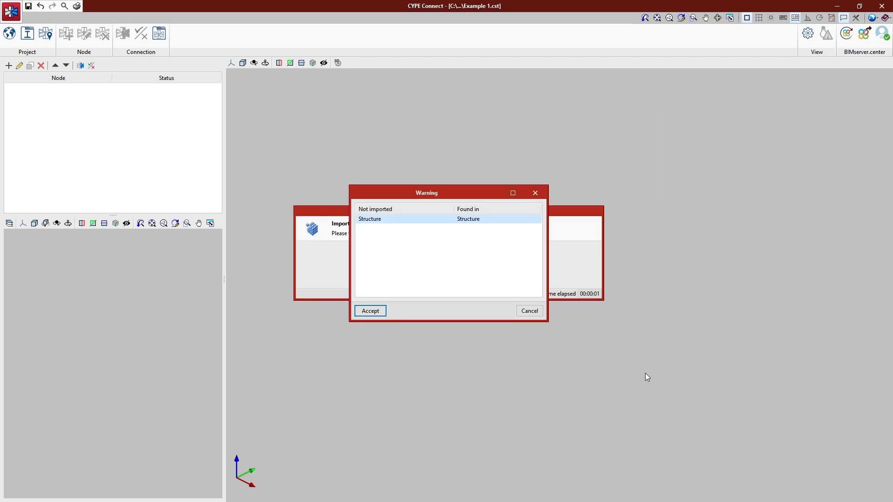
left_click(384, 311)
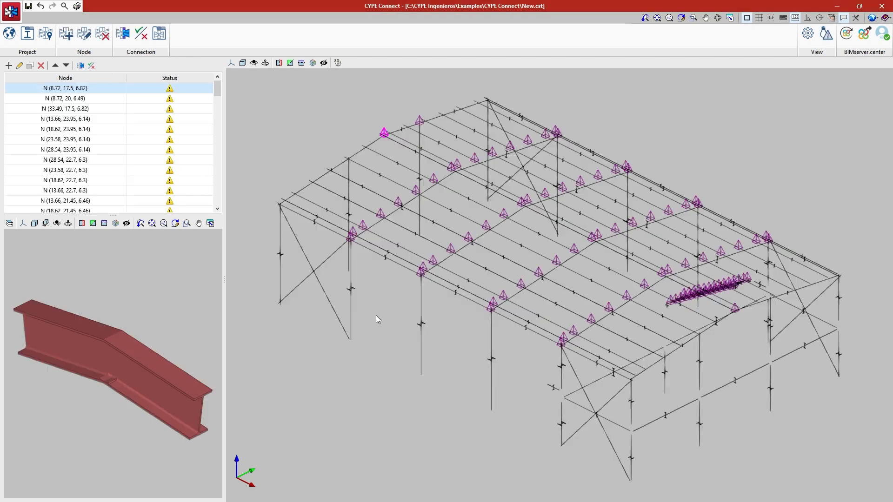
Step: Change the section representation in the view options so the members display as full 3D sections instead of axes
left_click(808, 46)
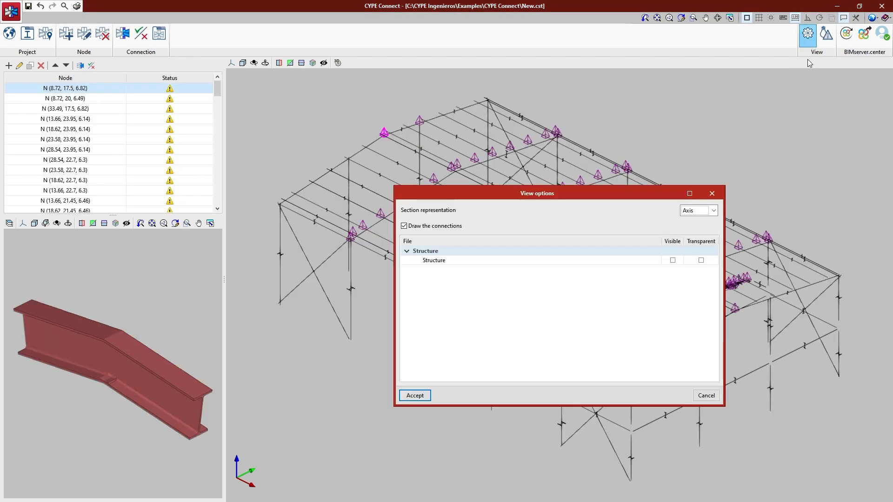
left_click(713, 211)
left_click(694, 221)
left_click(411, 395)
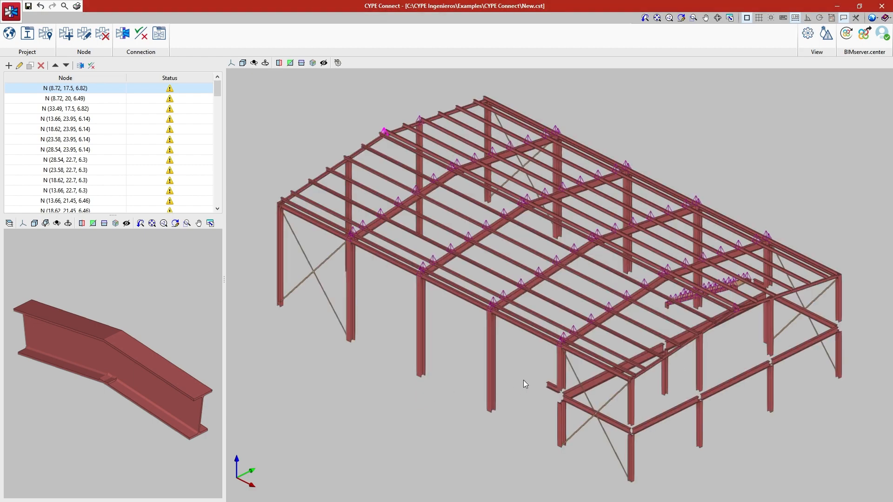
Step: Look over the warehouse structure and preview nodes N (8.72, 20, 6.49) and N (33.49, 17.5, 6.82)
middle_click_drag(524, 385, 245, 370)
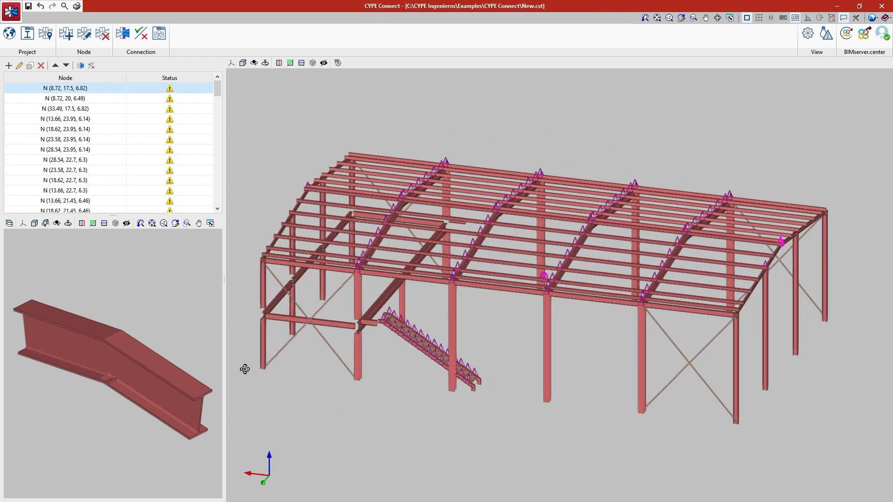
left_click(43, 99)
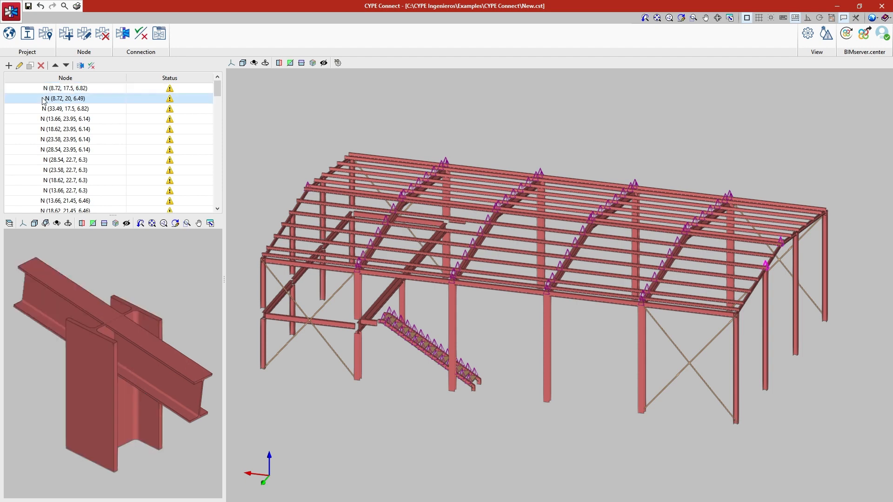
left_click(43, 110)
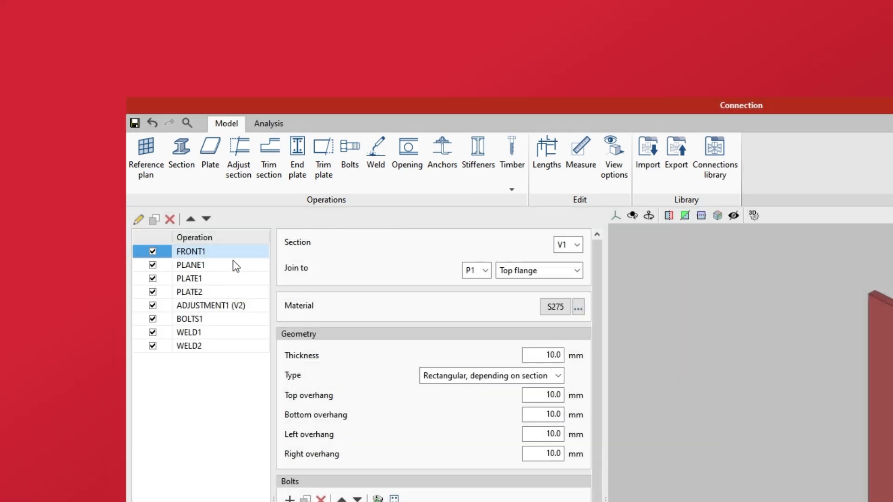
Step: Review the parameters of each connection operation, from PLANE1 through the plates, adjustment, bolts and welds, and return to FRONT1
left_click(226, 268)
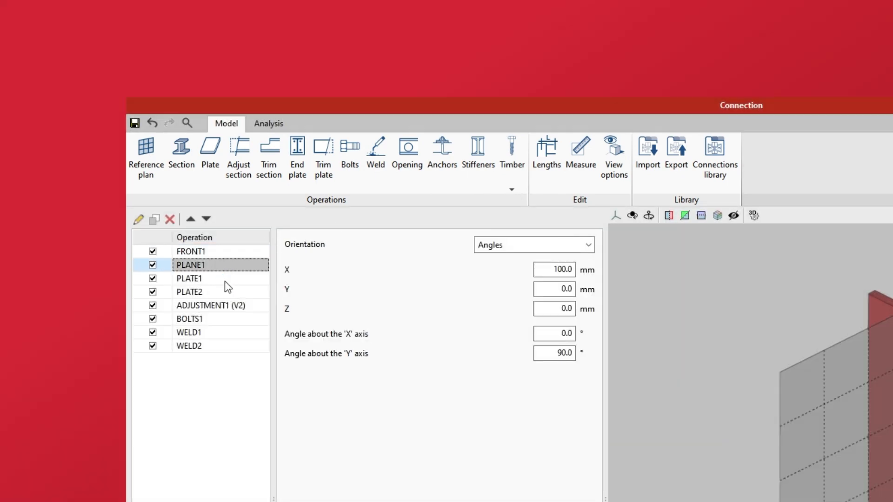
left_click(225, 281)
left_click(226, 293)
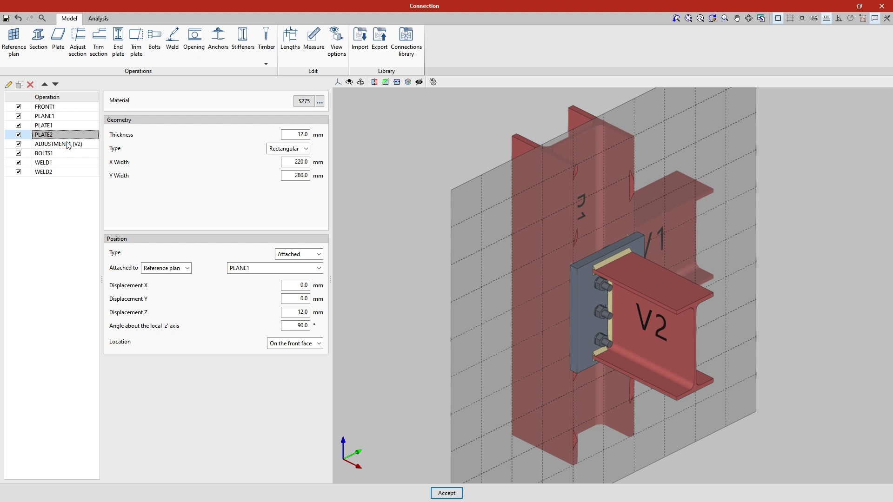
left_click(67, 144)
left_click(66, 155)
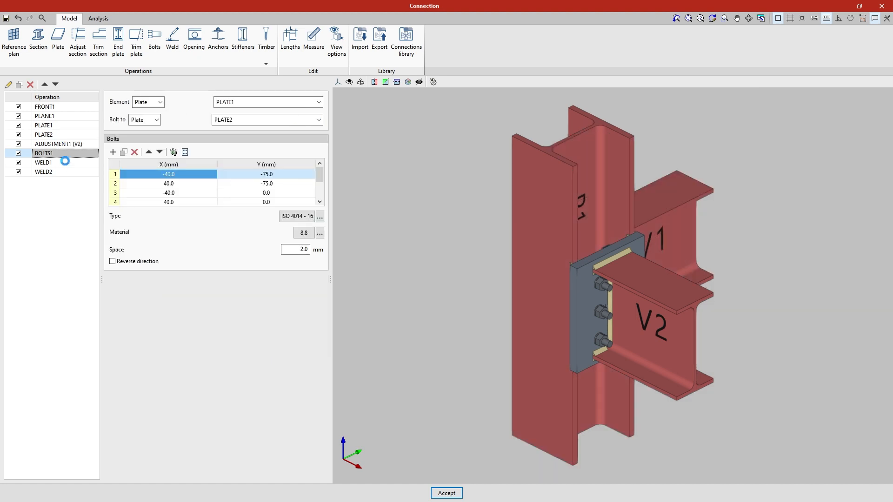
left_click(67, 166)
left_click(67, 173)
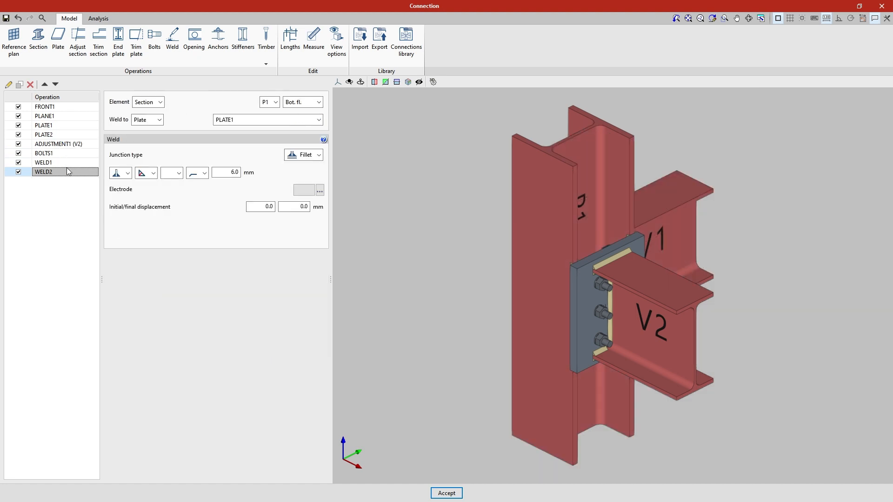
left_click(67, 108)
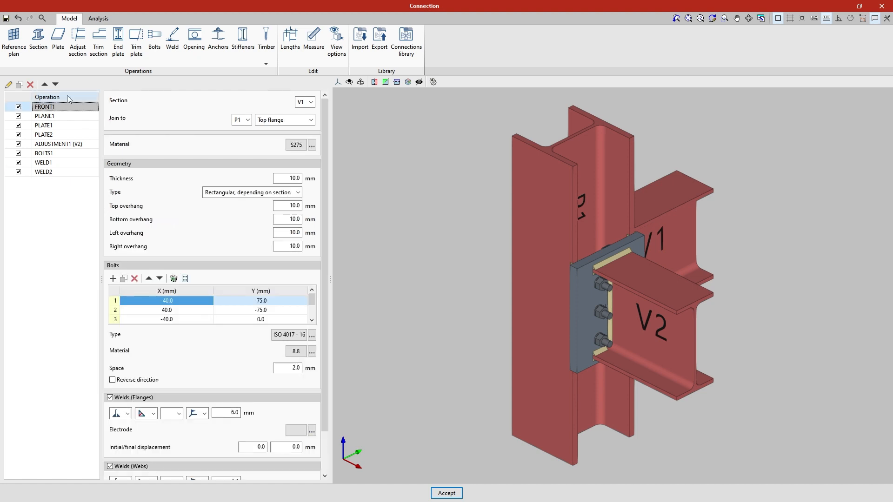
Step: Review the connection's section loads and its loadcases without changing them
left_click(99, 18)
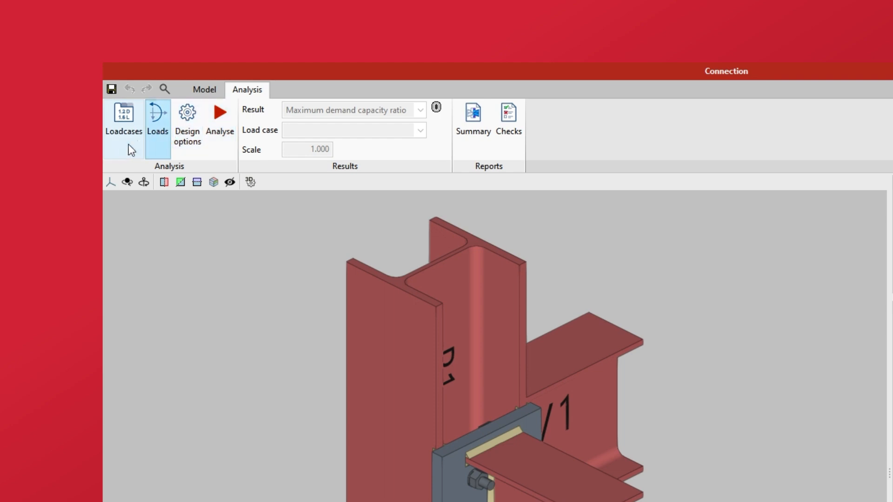
left_click(154, 150)
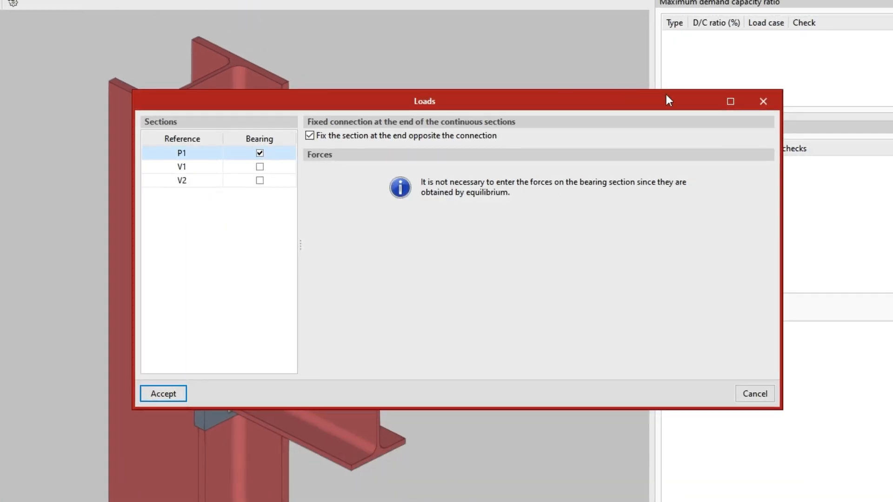
left_click(758, 102)
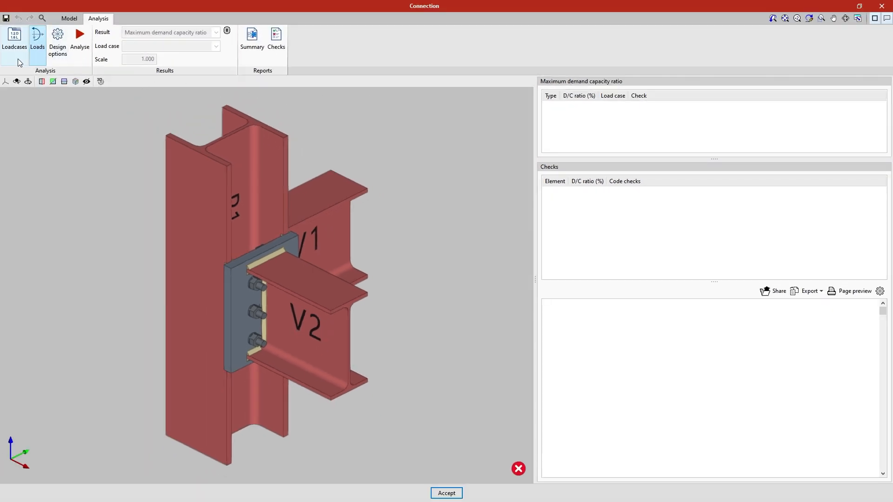
left_click(20, 62)
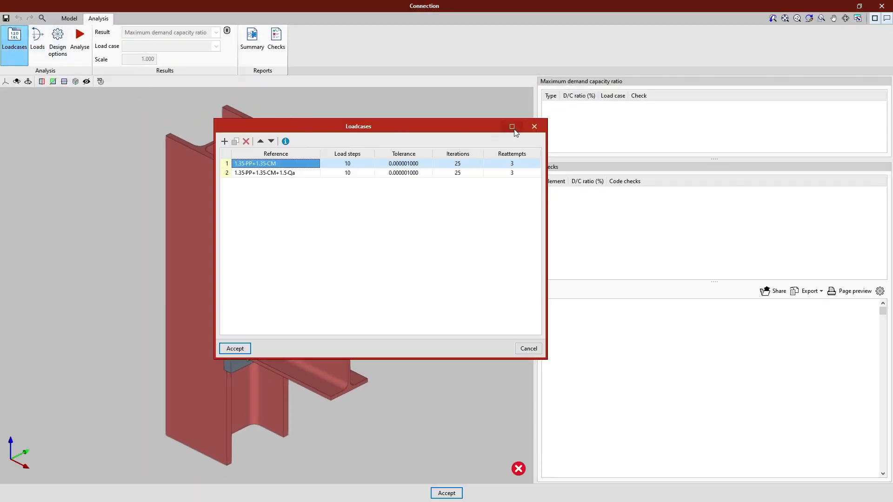
left_click(534, 126)
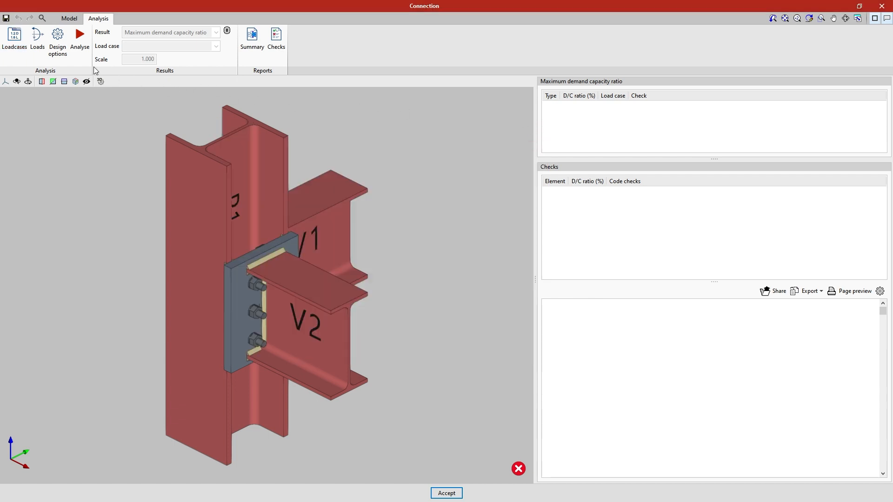
Step: Analyse the connection and check the available result types, keeping Maximum demand capacity ratio
left_click(81, 60)
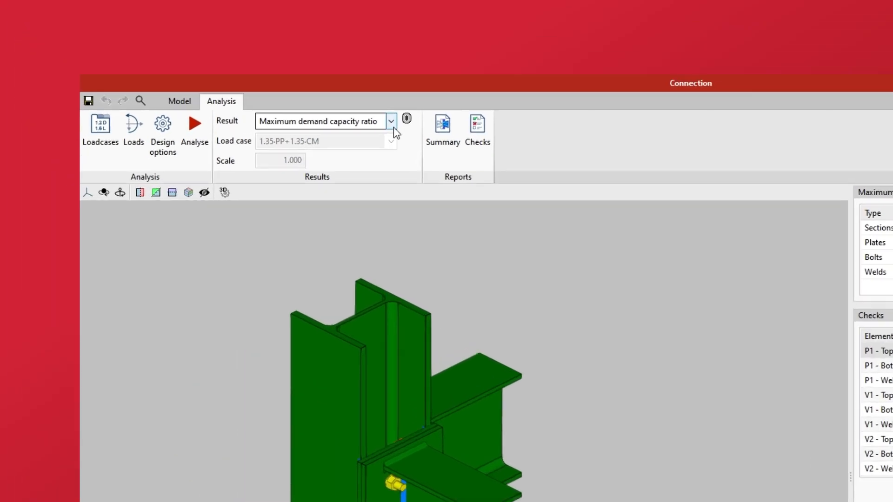
left_click(217, 35)
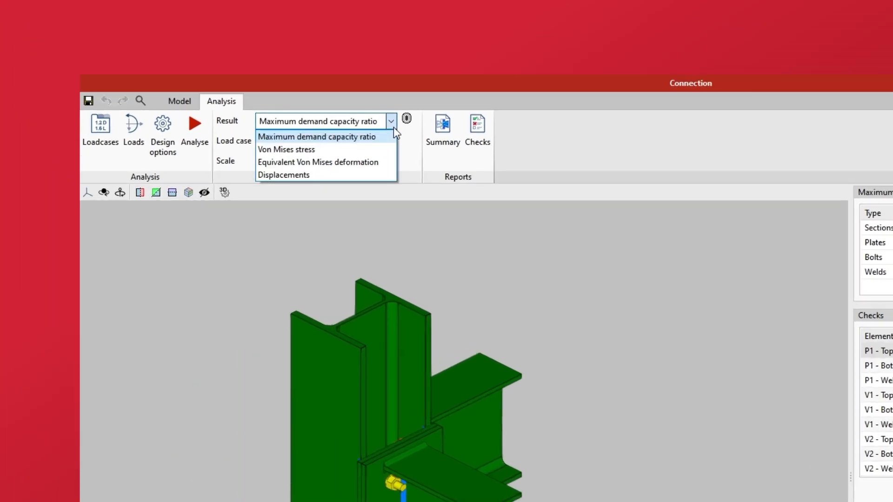
left_click(394, 127)
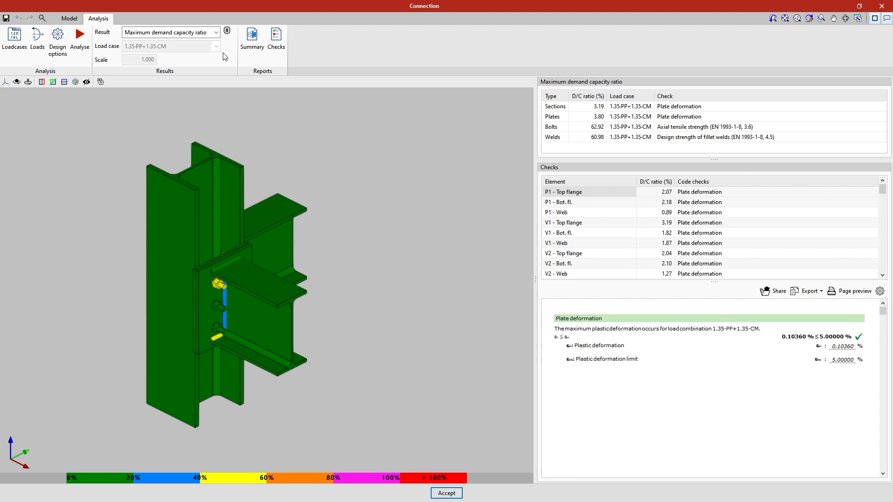
Step: Examine the code checks of bolts FRONT1 - 5 and FRONT1 - 3 and of beam V1
scroll(347, 295, "up", 5)
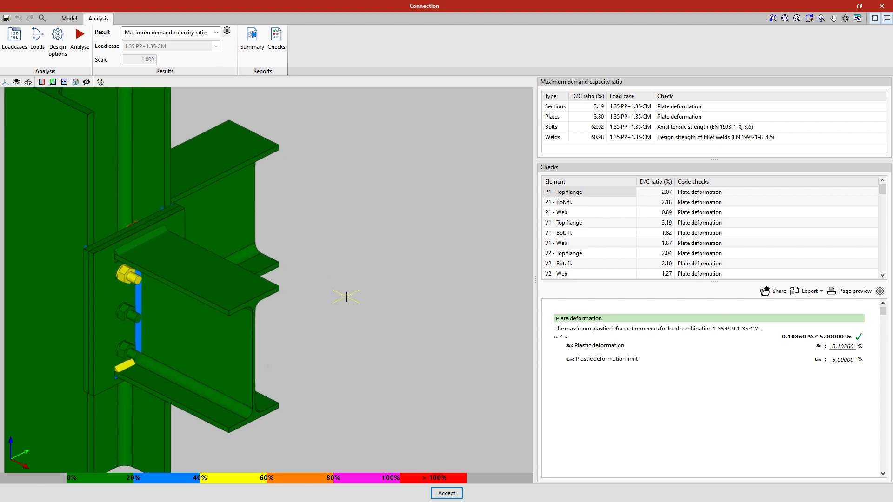
middle_click_drag(328, 298, 201, 273)
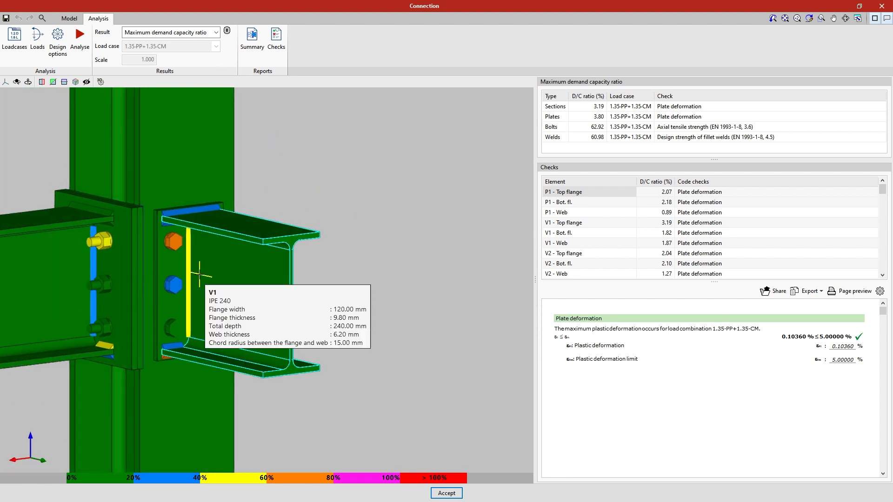
left_click(183, 258)
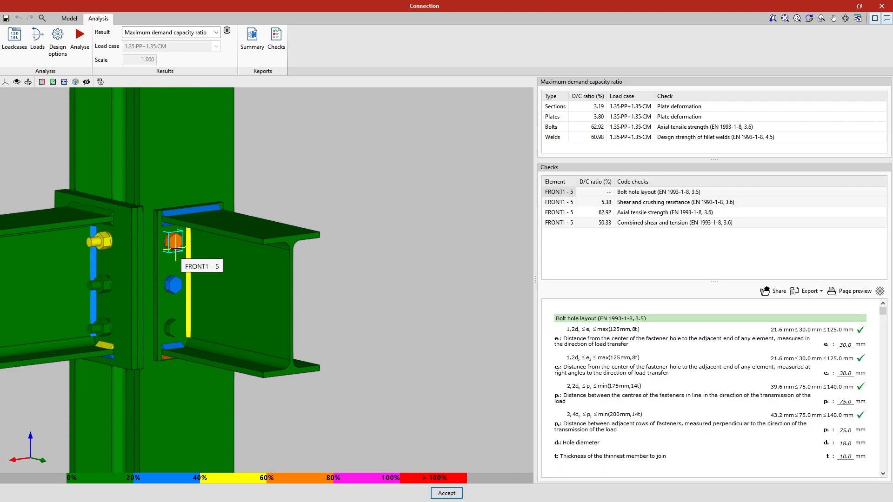
left_click(179, 282)
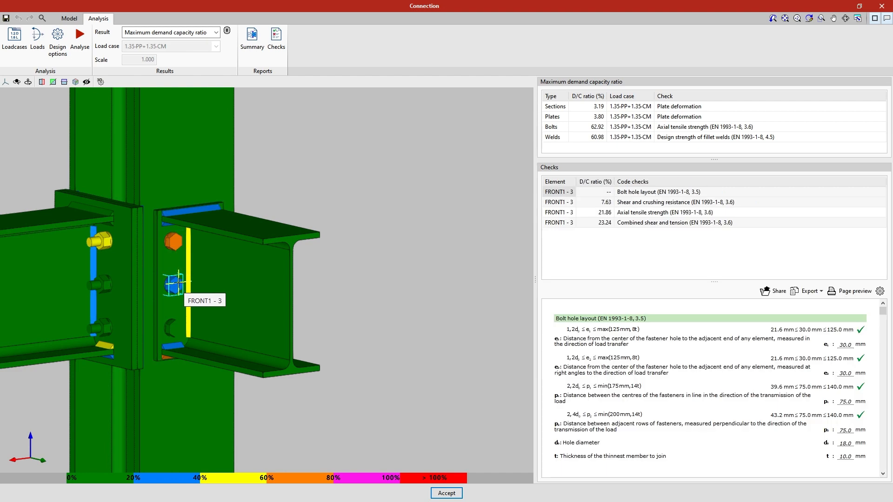
left_click(233, 290)
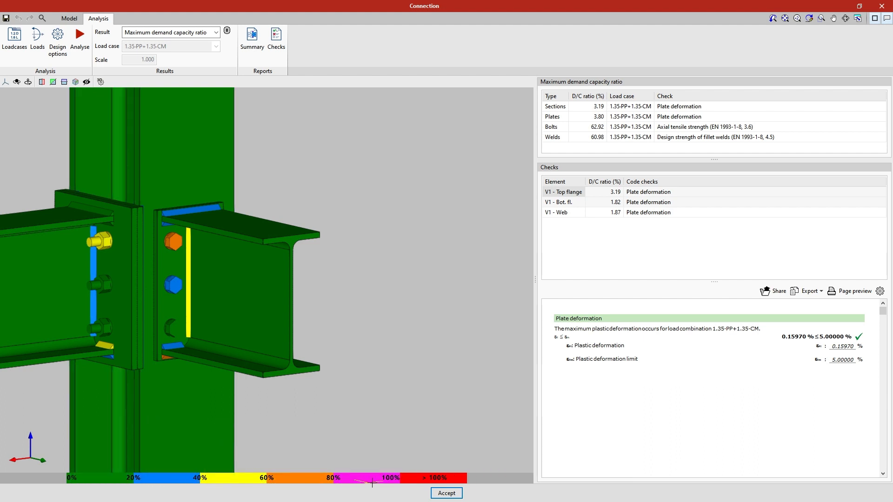
left_click(474, 483)
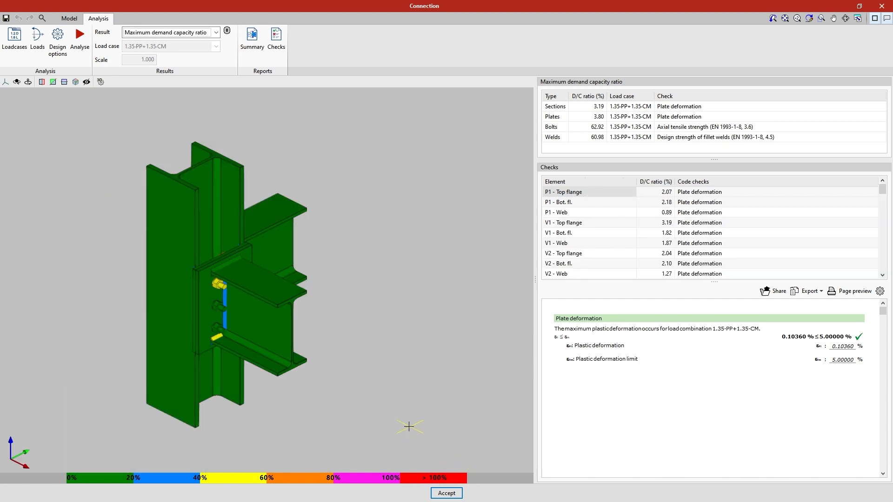
Step: Examine the checks of beam V2, PLATE2 and the ADJUSTMENT1 bottom flange weld, and return to the full check list
left_click(264, 325)
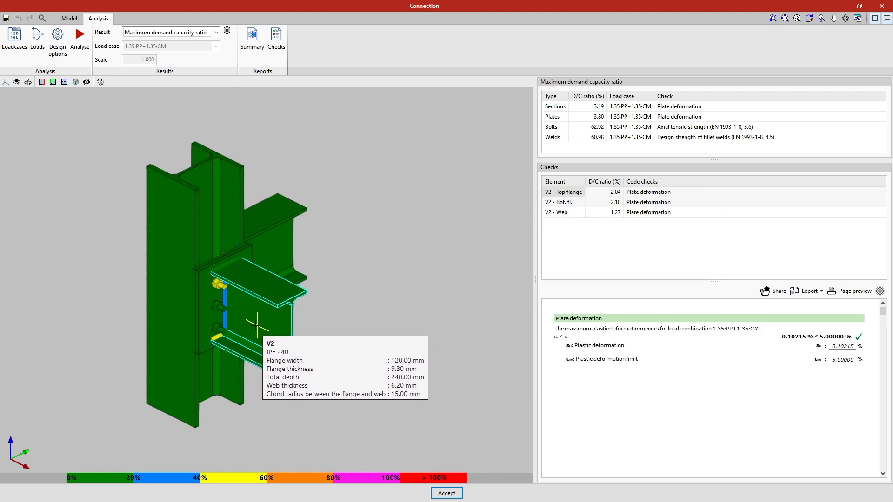
left_click(210, 320)
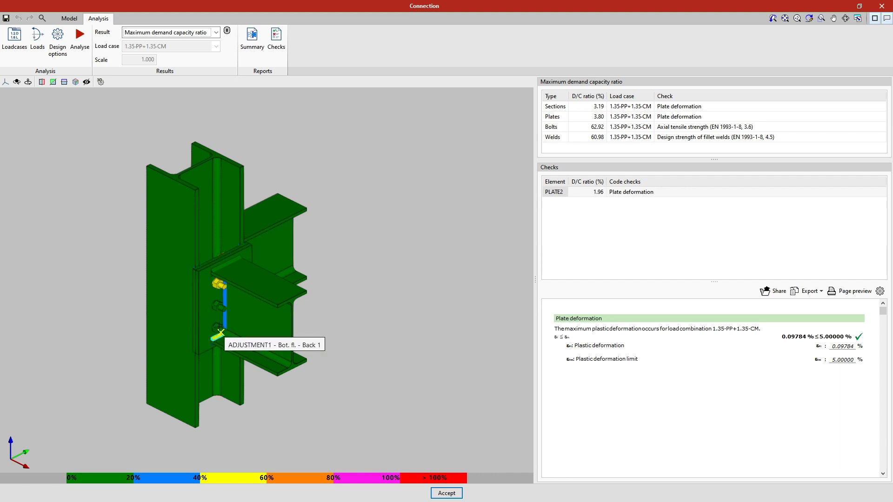
left_click(221, 333)
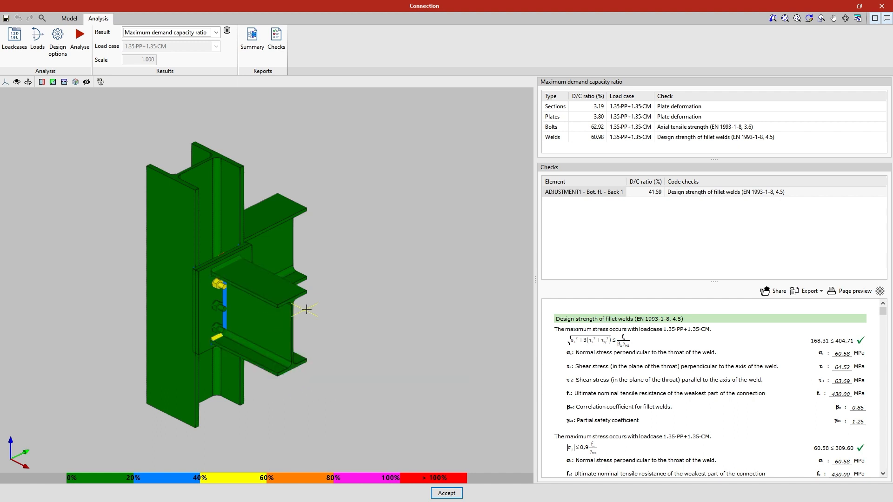
left_click(407, 282)
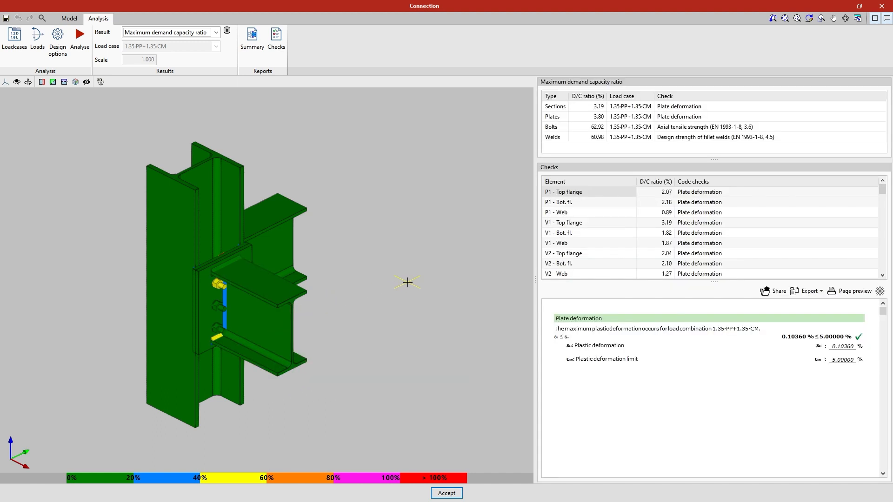
Step: Examine the combined shear and tension check of bolt FRONT1 - 1 in the check list
left_click(883, 199)
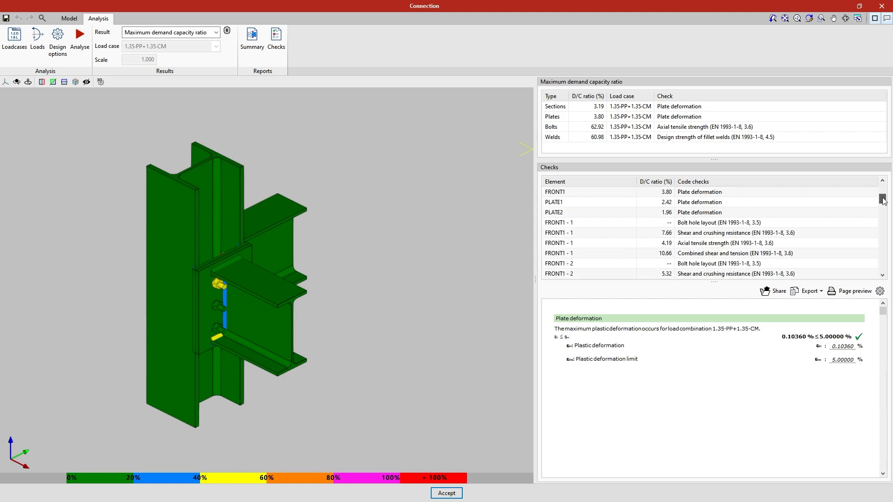
left_click_drag(884, 200, 852, 206)
left_click(715, 212)
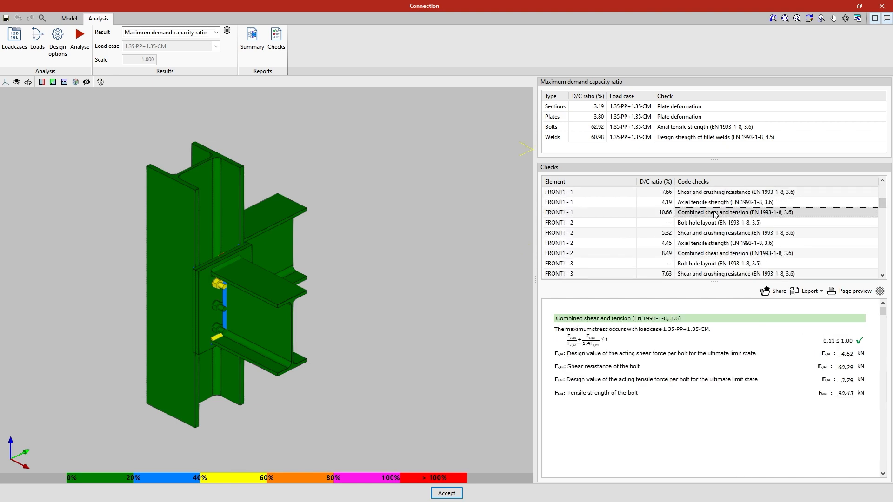
Step: Read through the full checks report for the connection, including the FRONT1 - 1 bolt checks, and close it
left_click(276, 47)
left_click_drag(631, 53, 632, 78)
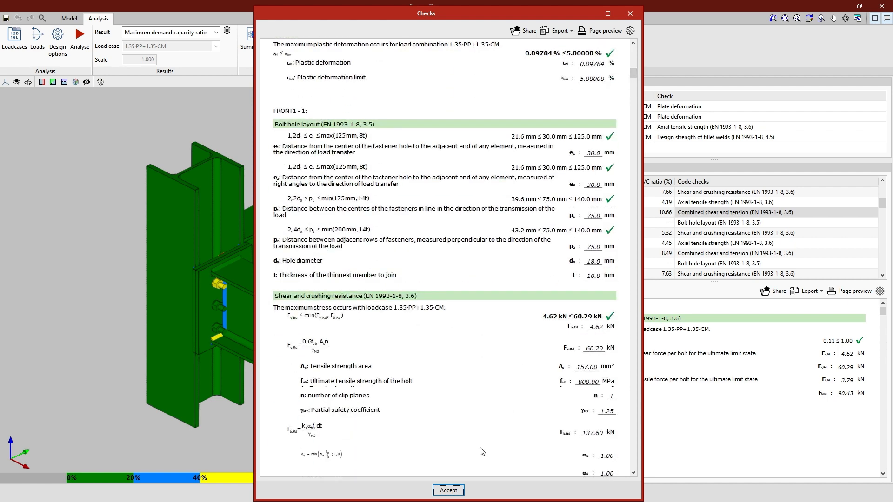
left_click(458, 491)
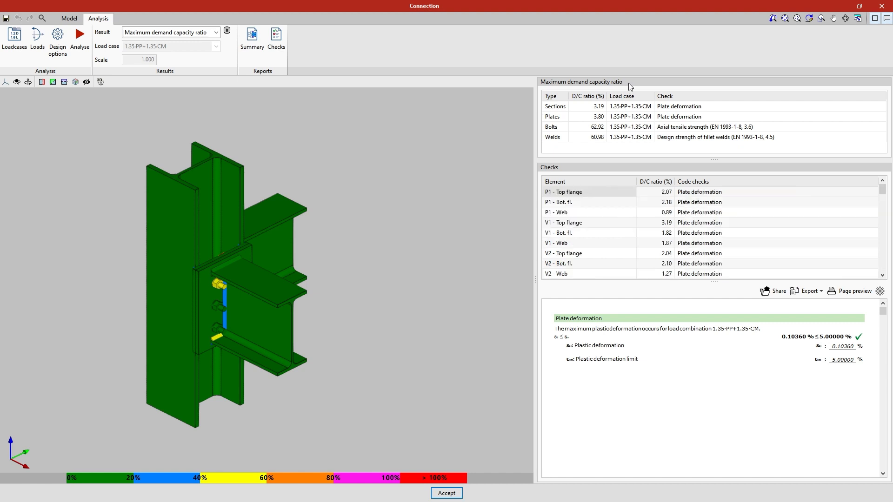
Step: Examine the code checks of beam V1, PLATE2 and the weld ADJUSTMENT1 - Bot. fl. - Back 1 by picking them in the model
left_click(279, 245)
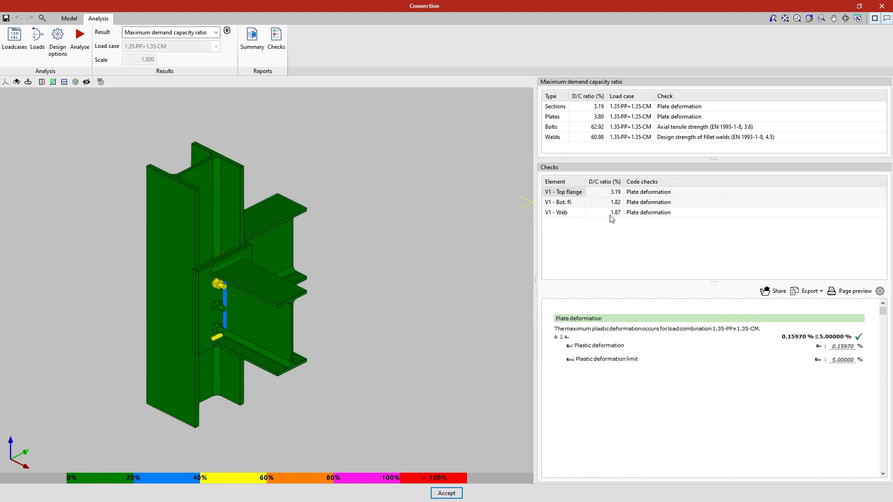
left_click(206, 297)
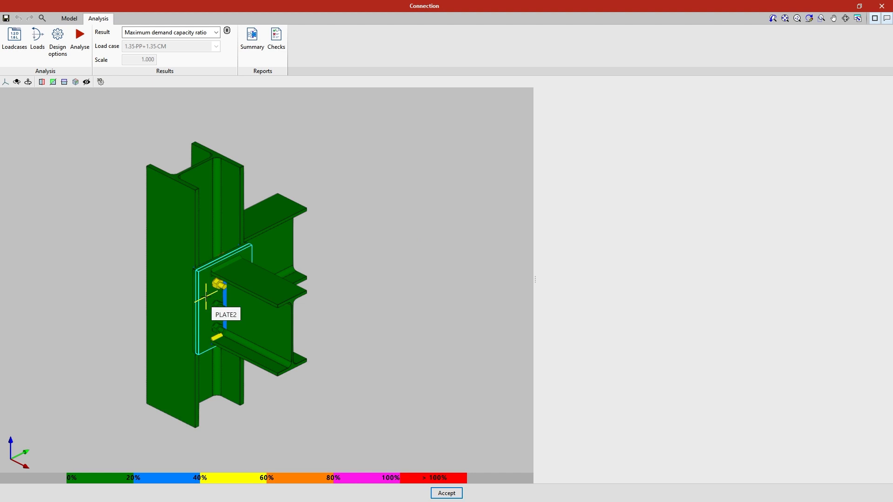
left_click(220, 333)
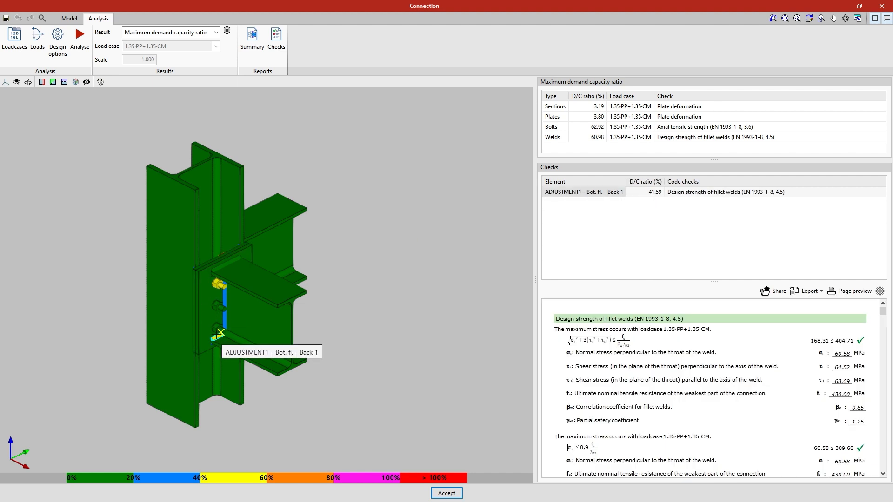
left_click(221, 307)
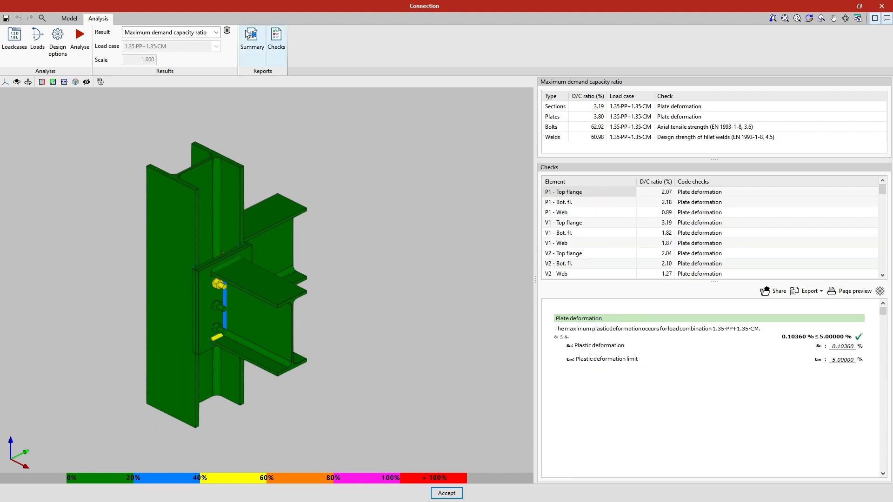
Step: Show the Von Mises stress results and inspect the separate component meshes of the column's flange and web
left_click(217, 33)
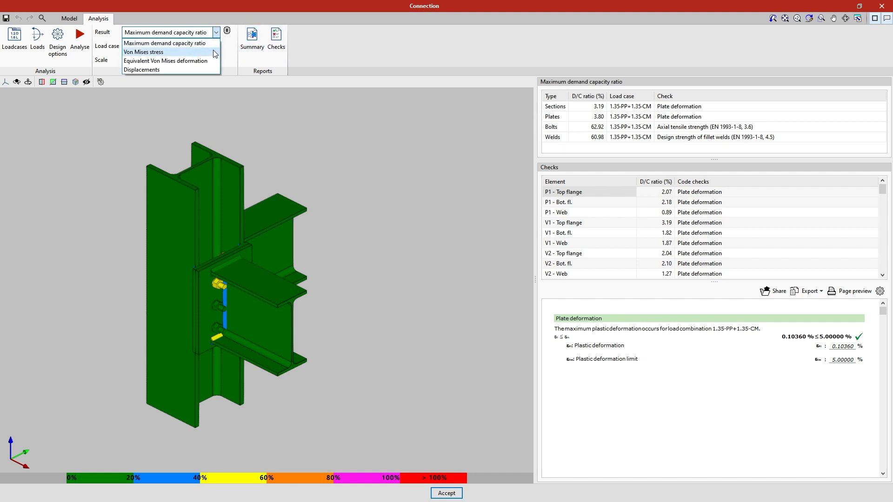
left_click(215, 53)
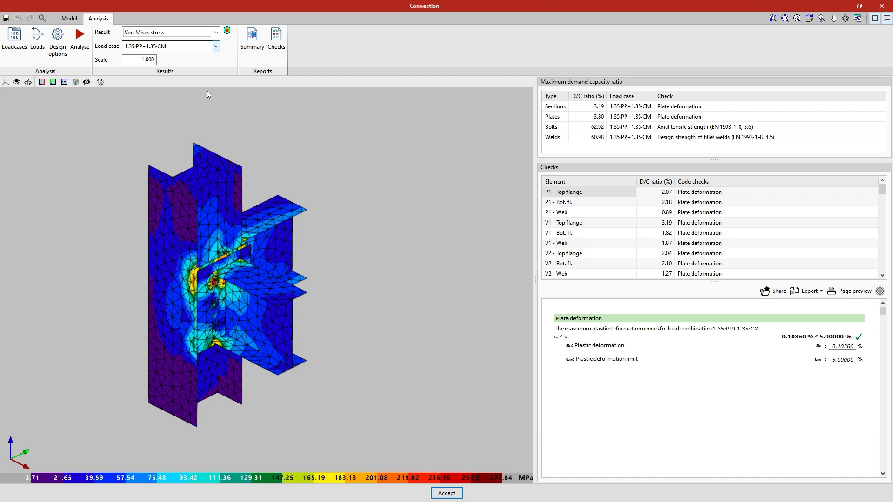
double_click(170, 245)
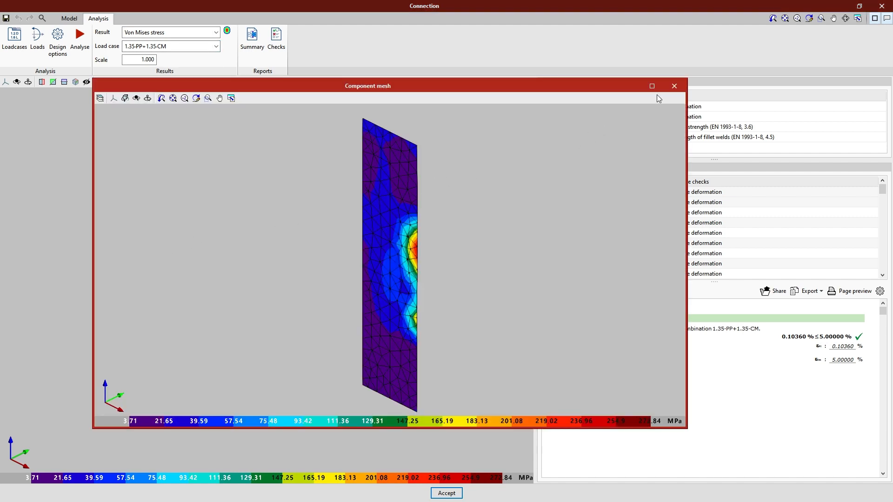
left_click(674, 86)
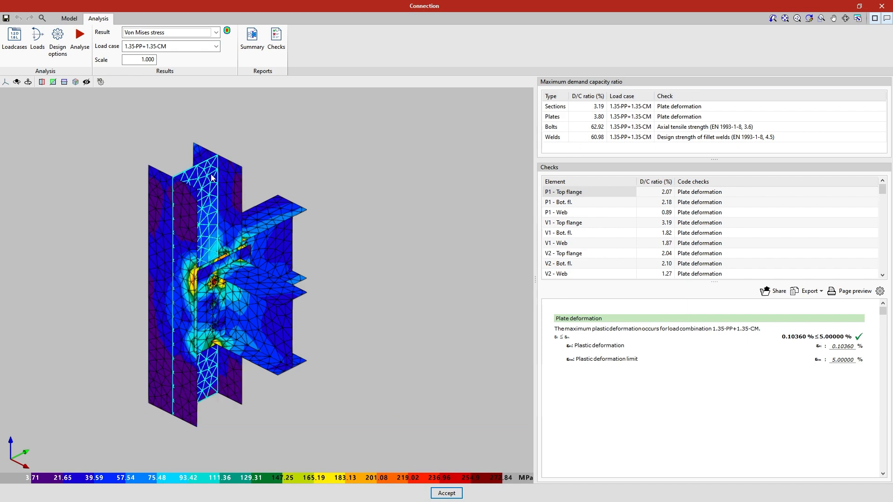
double_click(210, 177)
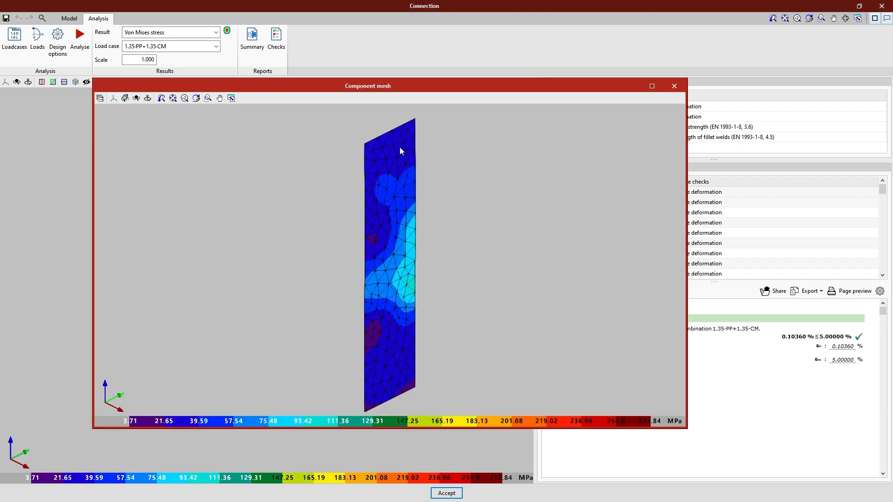
left_click(675, 87)
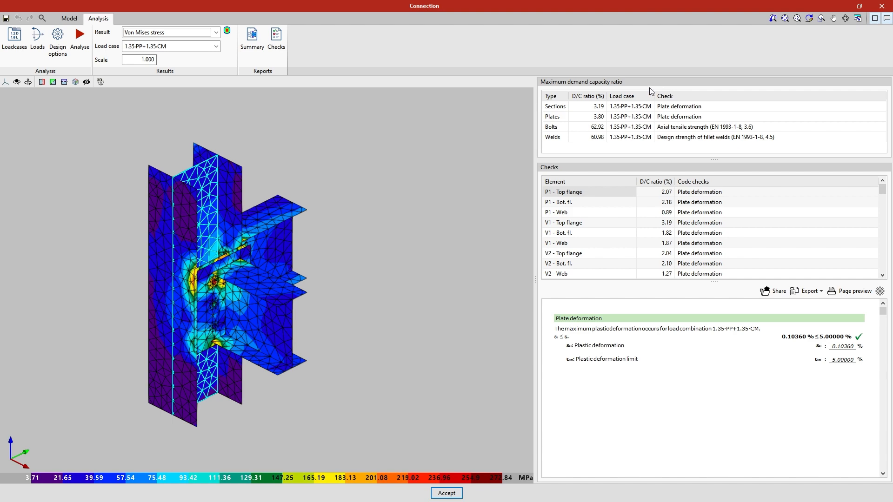
Step: Show the Equivalent Von Mises deformation results and examine the connection from the opposite side
left_click(217, 33)
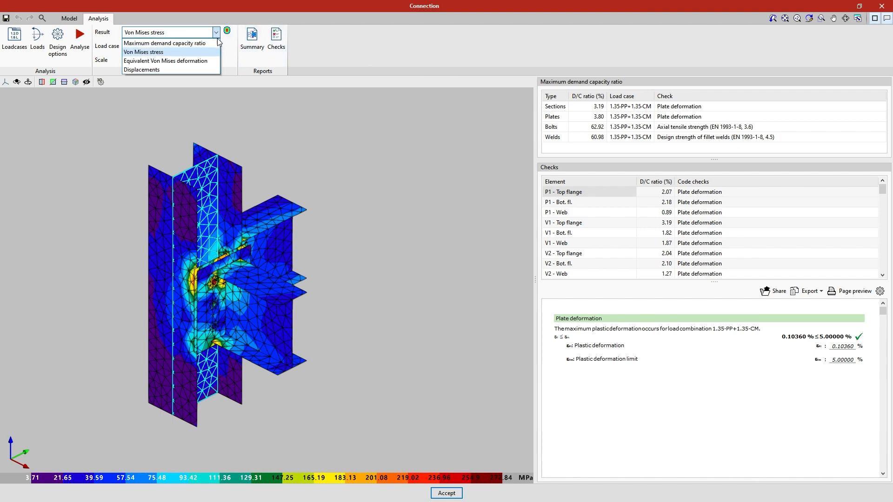
left_click(213, 60)
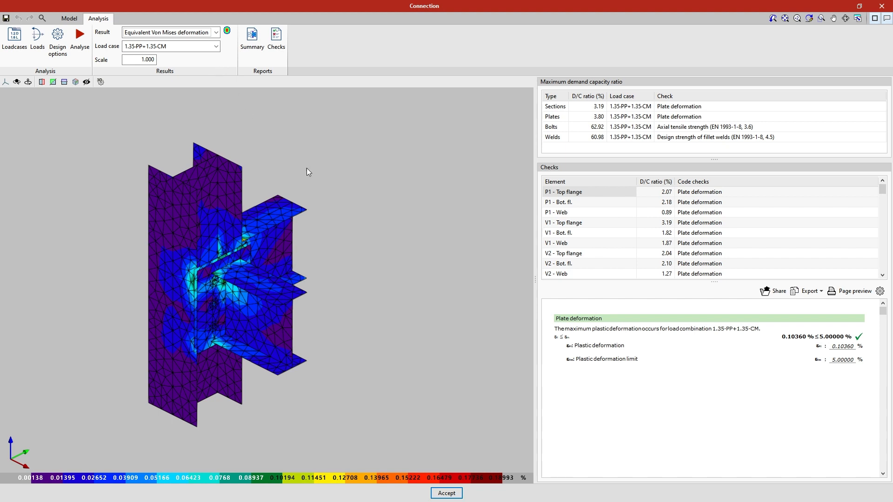
right_click_drag(325, 184, 70, 191)
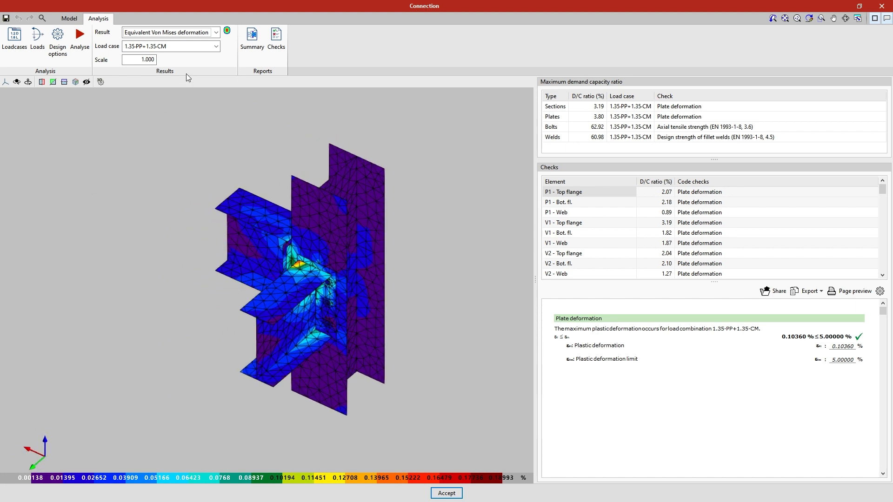
Step: Show the connection's Displacements results with the deformation scale set to 100 and examine them from different sides
left_click(216, 33)
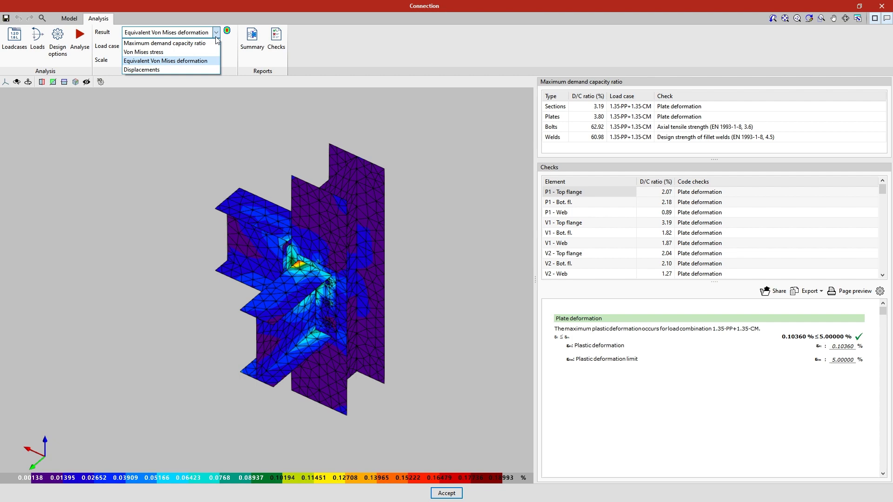
left_click(214, 70)
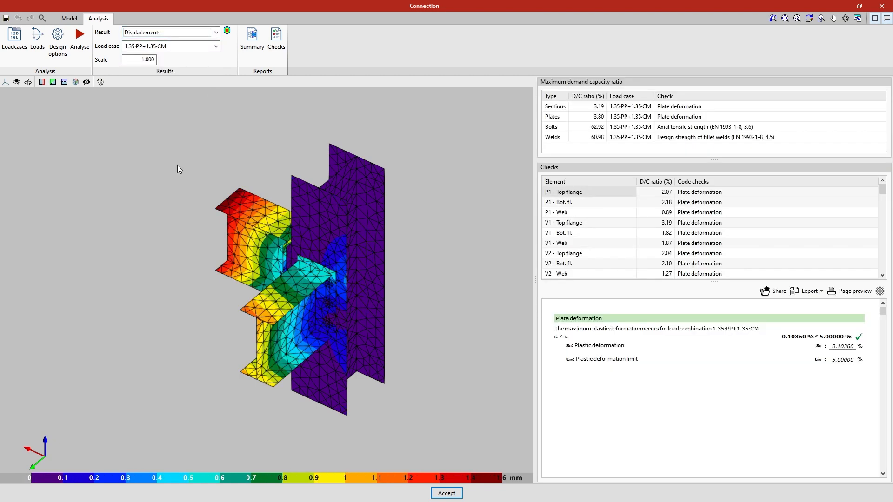
right_click_drag(177, 166, 409, 170)
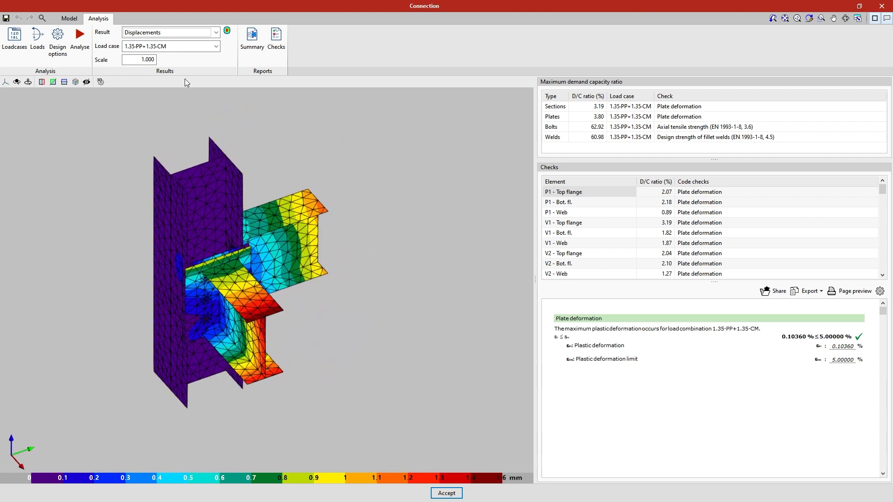
double_click(148, 60)
type("100")
key("Return")
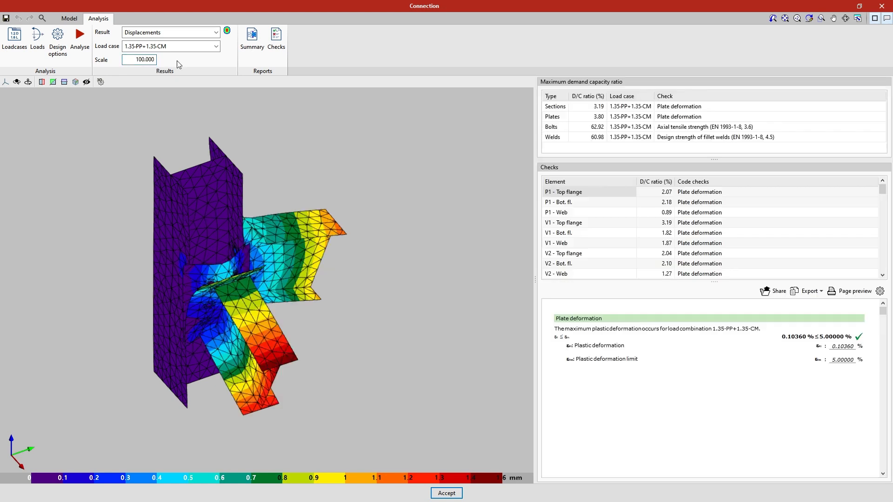
right_click_drag(118, 197, 44, 172)
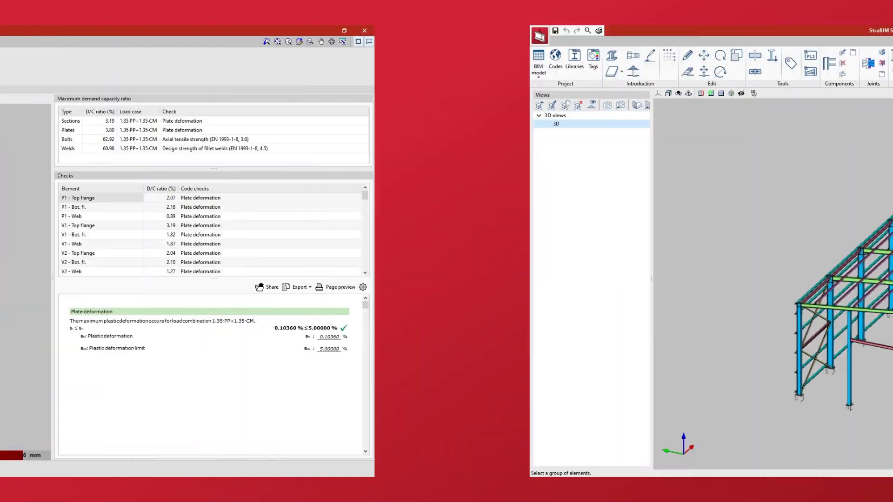